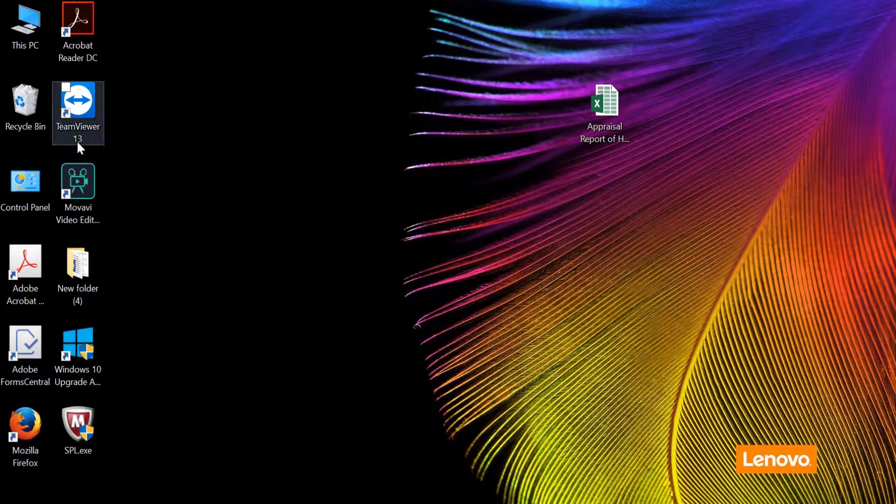
- Run Modem_installation.exe from the iBall 3.5G Wireless Modem 3.1 CD drive under This PC
double_click(26, 46)
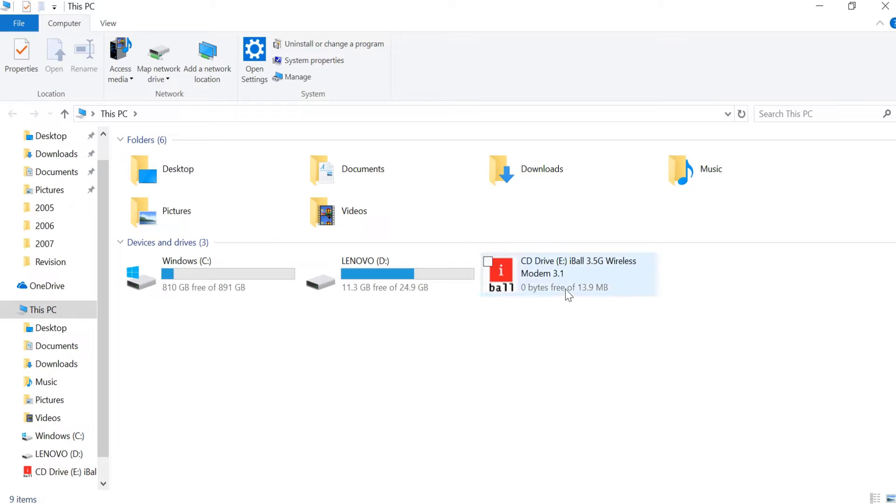
mouse_move(568, 294)
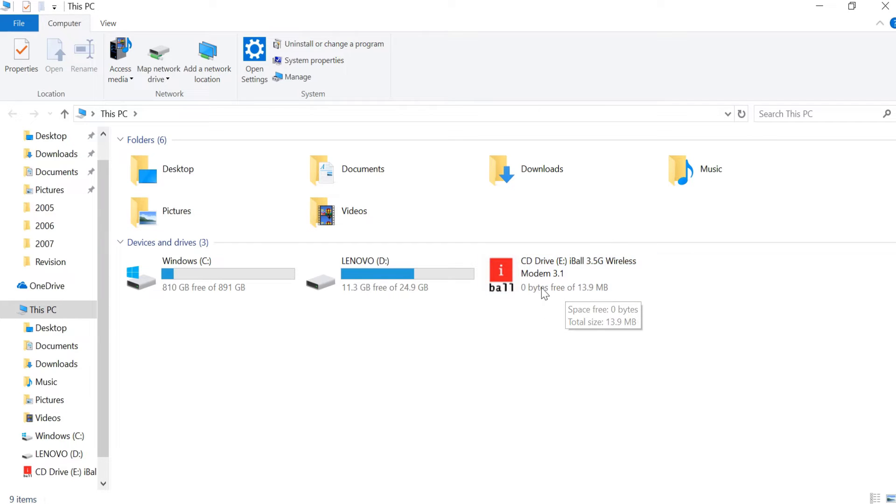
double_click(587, 290)
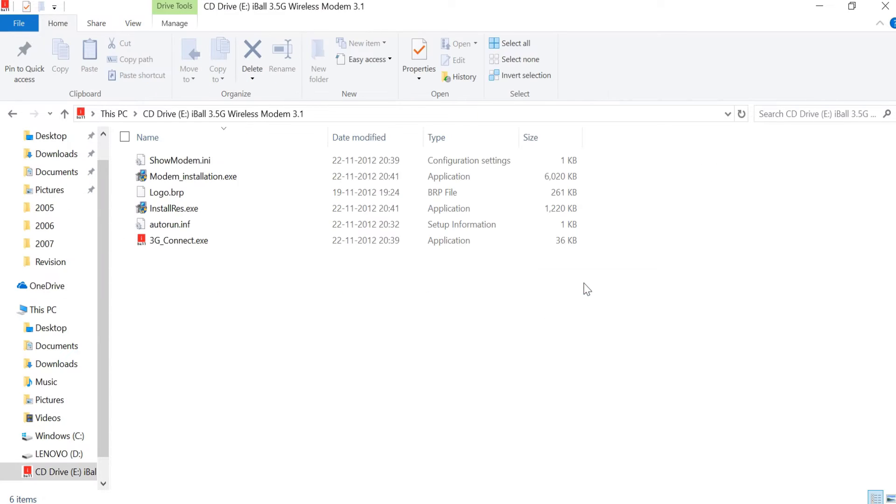
double_click(257, 177)
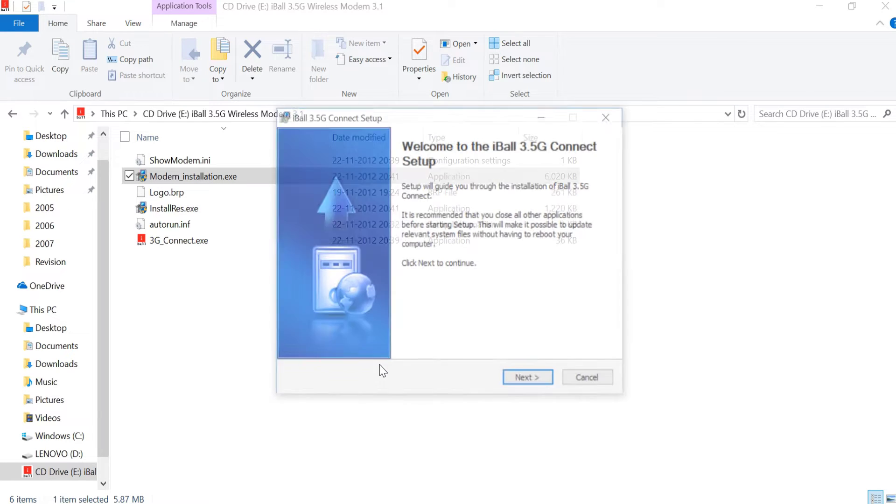
- Install iBall 3.5G Connect to the default Program Files (x86) folder and finish the wizard
left_click(518, 383)
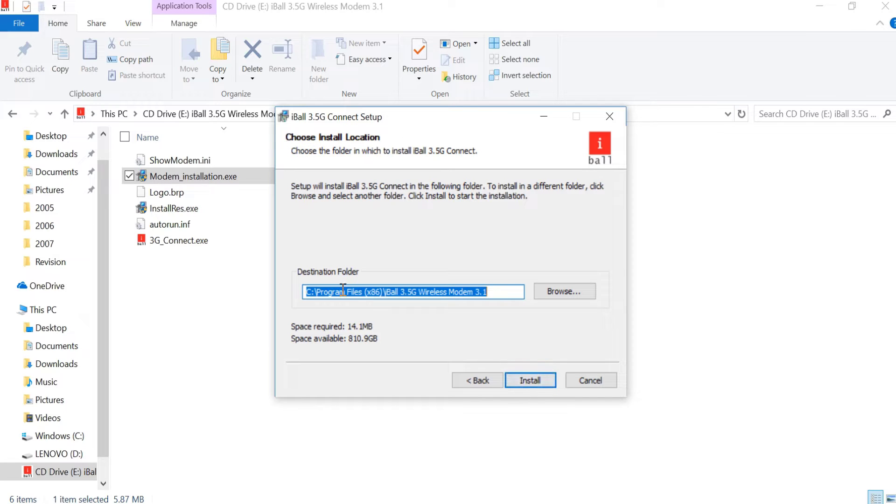
left_click(522, 382)
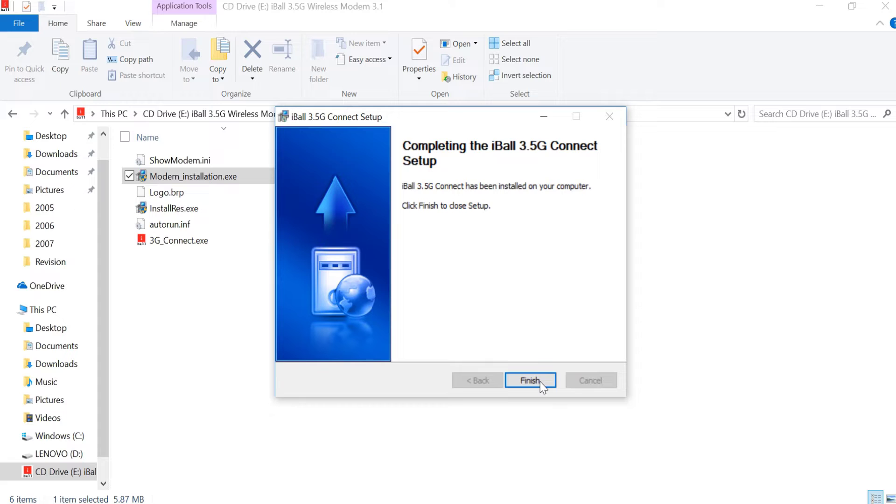
left_click(533, 380)
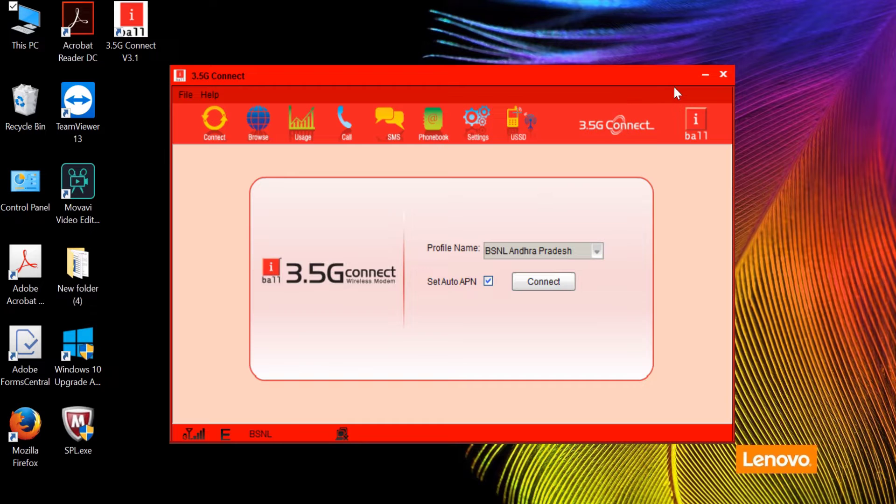
- Exit iBall 3.5G Connect, confirming OK at the 'Are you sure to exit?' prompt
left_click(723, 74)
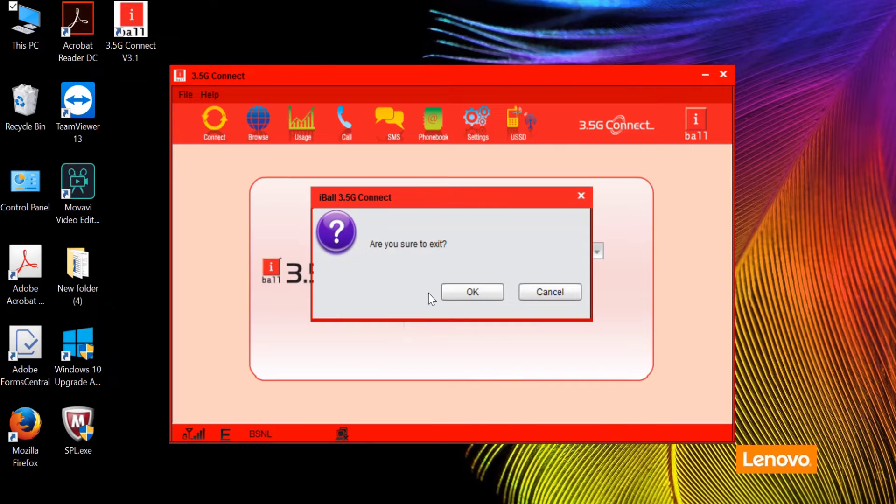
left_click(471, 292)
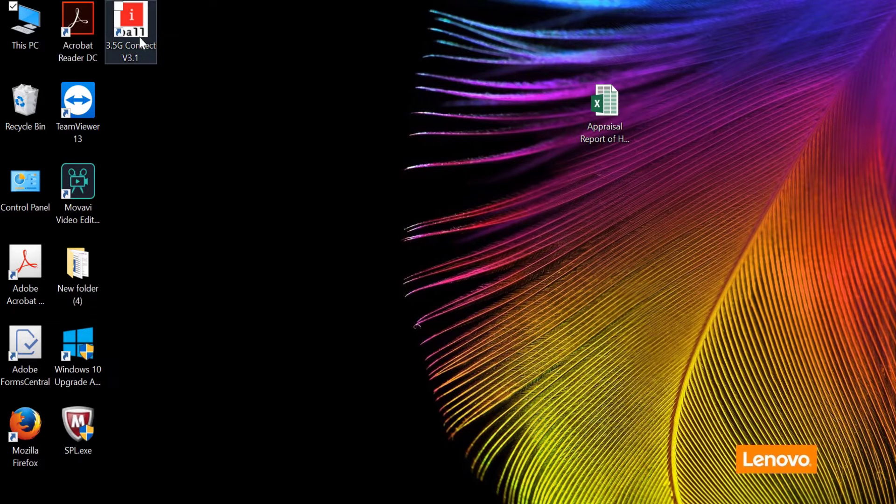
left_click(140, 43)
right_click(140, 43)
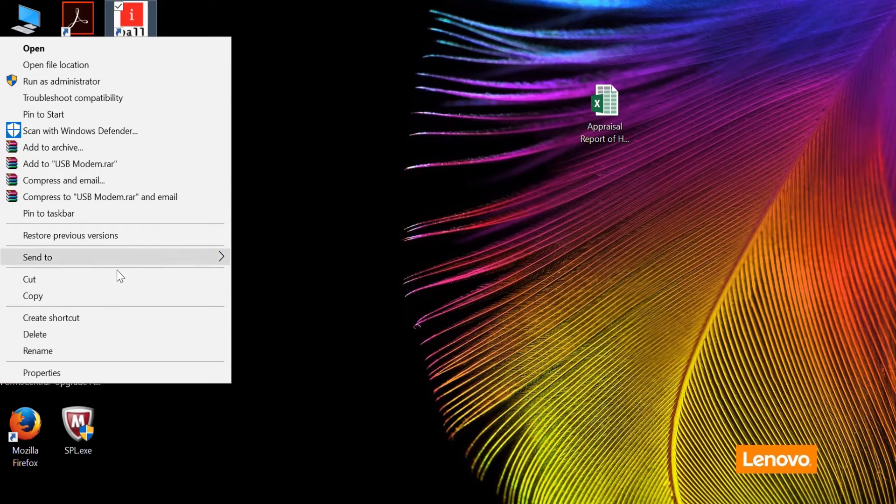
left_click(62, 373)
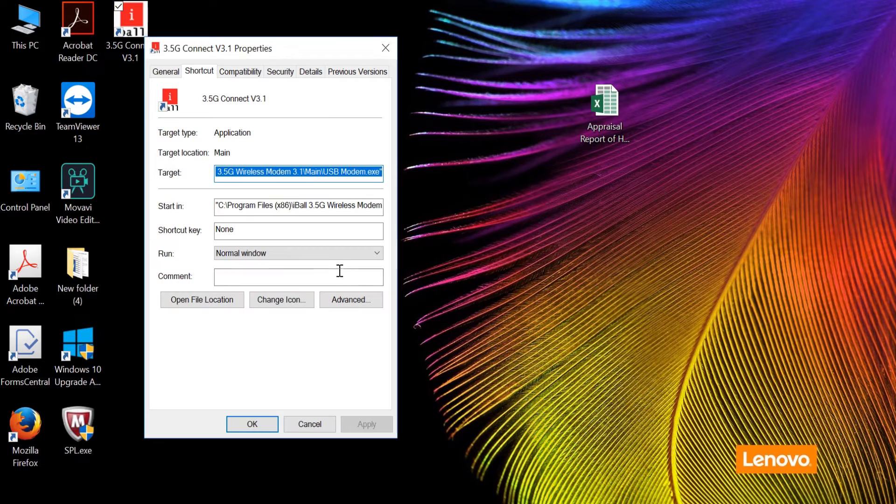
left_click(235, 73)
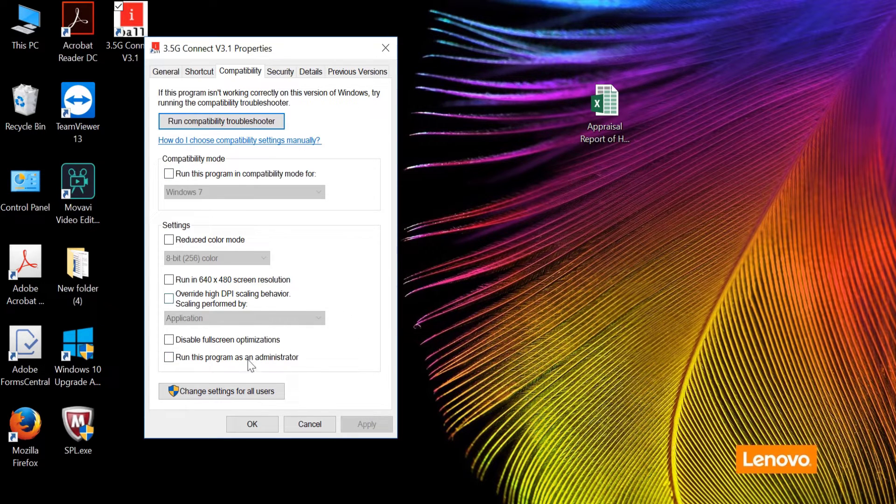
left_click(226, 394)
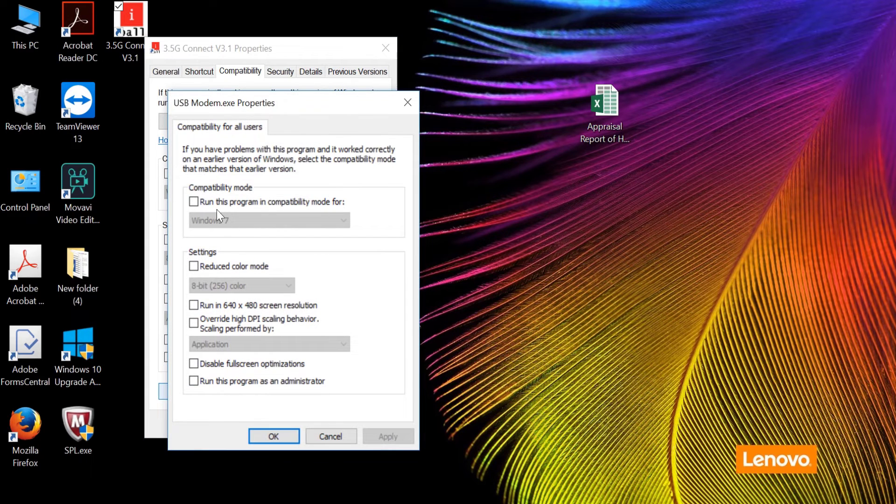
left_click(196, 200)
left_click(197, 200)
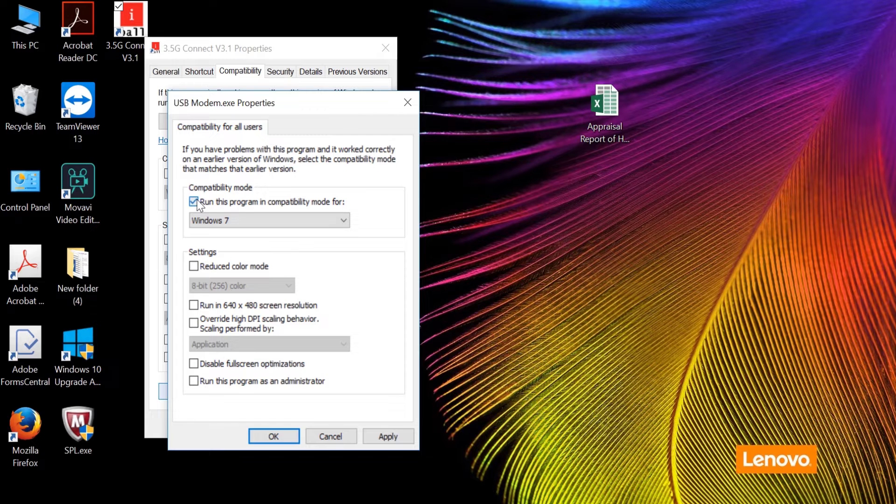
left_click(331, 436)
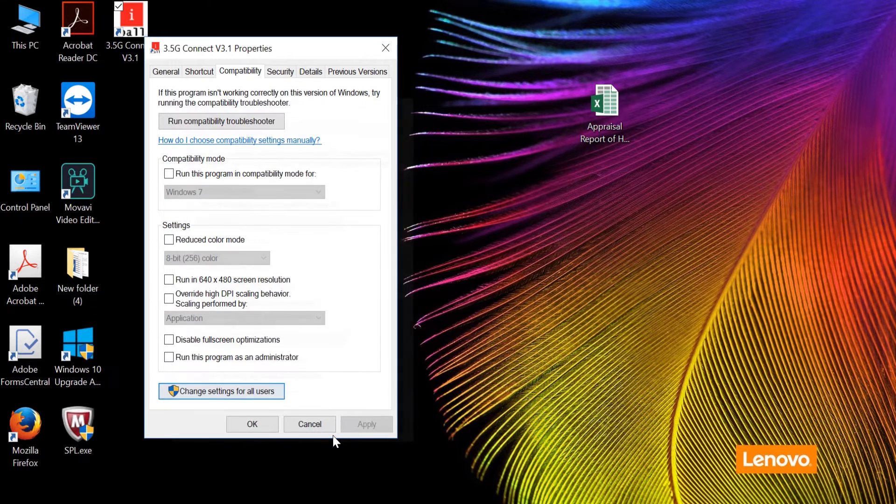
left_click(319, 425)
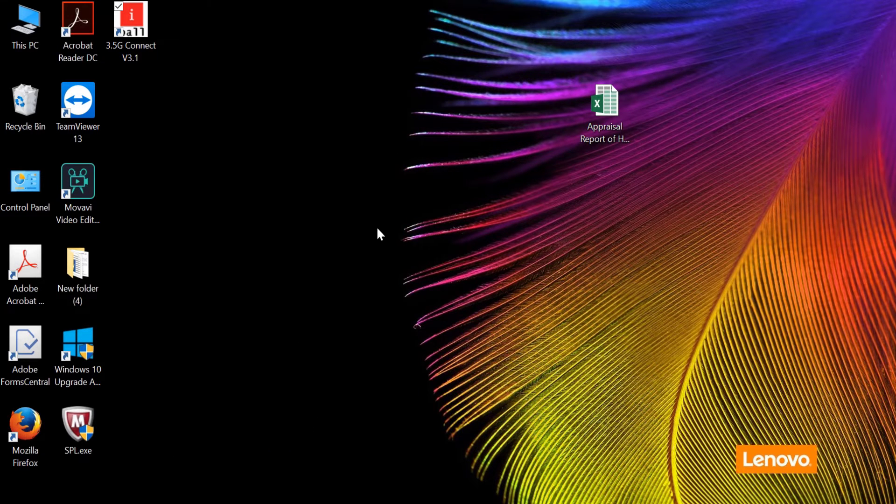
right_click(337, 260)
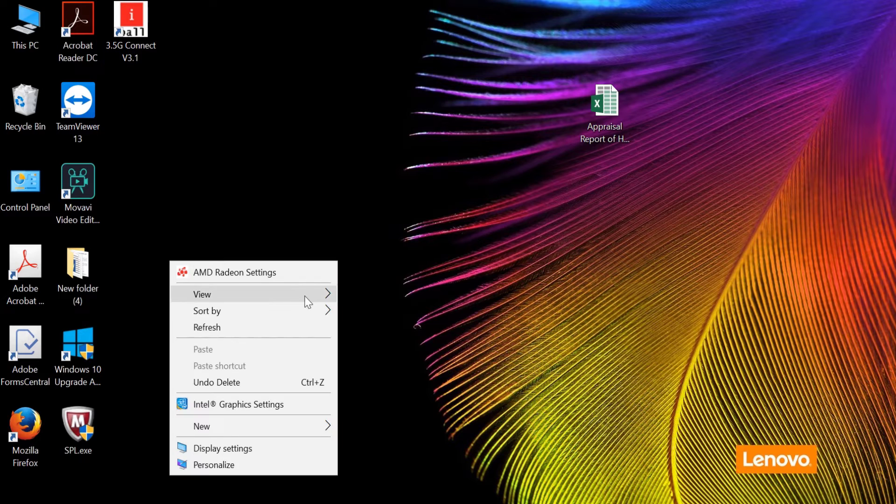
left_click(273, 326)
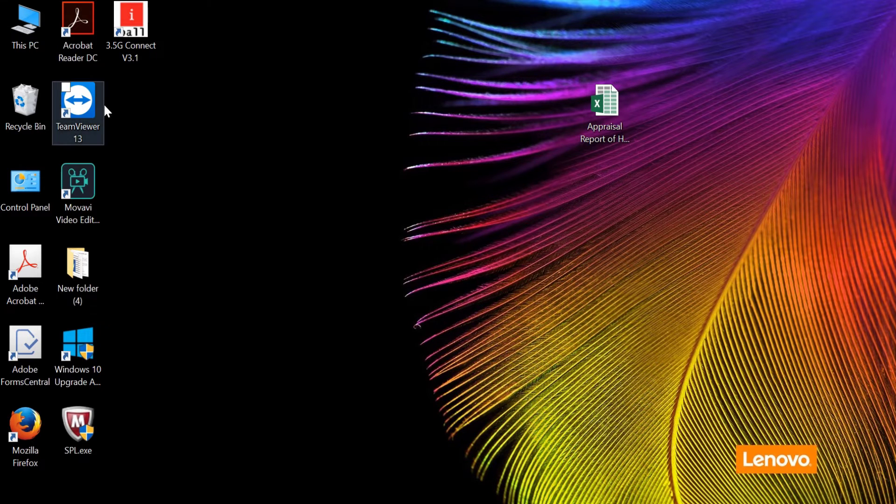
- Go to C:\Program Files (x86)\iBall 3.5G Wireless Modem 3.1\Driver in File Explorer
double_click(31, 40)
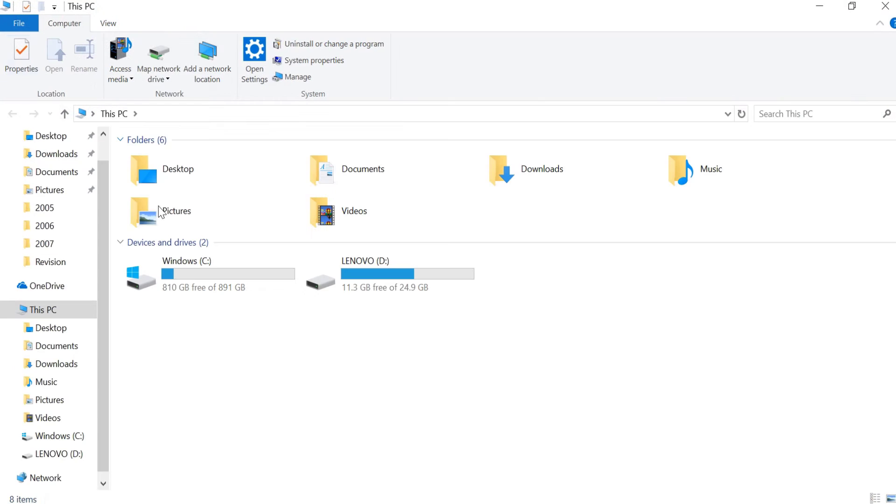
double_click(228, 283)
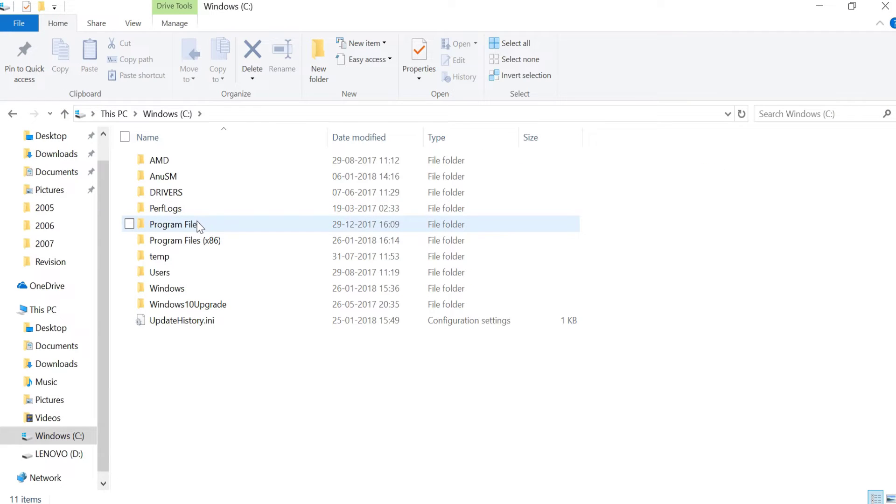
double_click(222, 242)
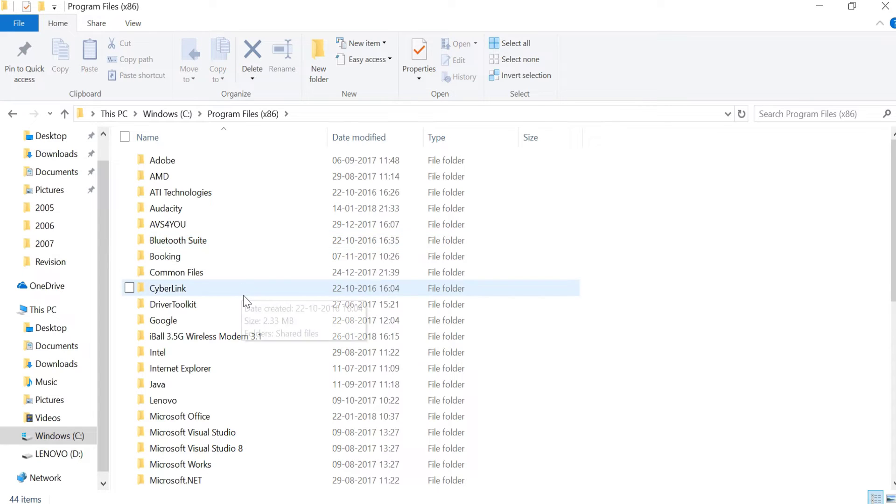
double_click(270, 339)
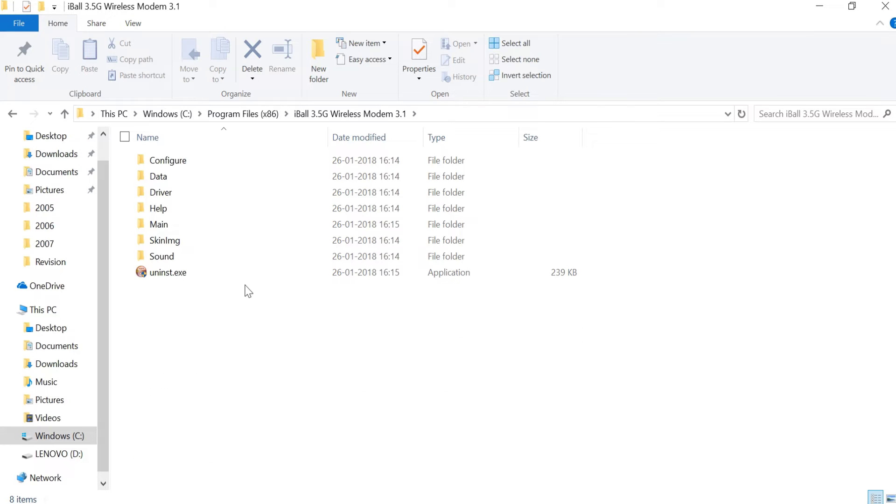
double_click(202, 193)
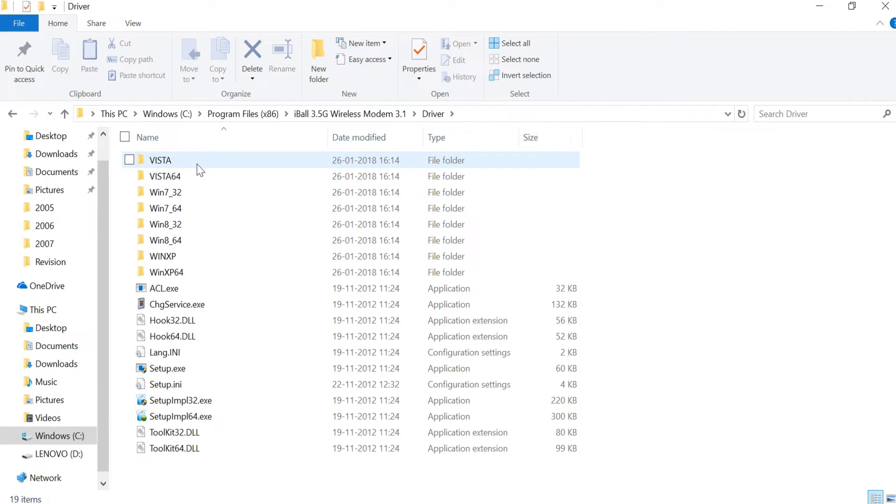
- Select the Win8_64 driver folder, then show the desktop with Win+D
mouse_move(202, 183)
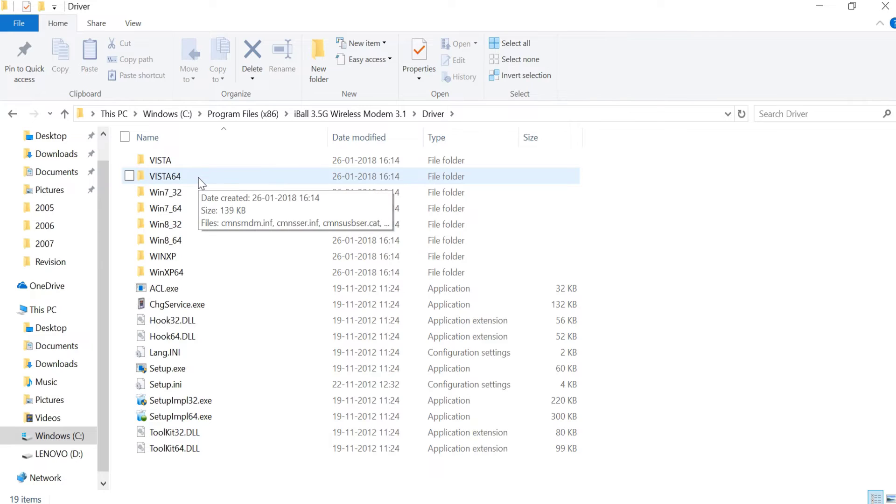
mouse_move(204, 212)
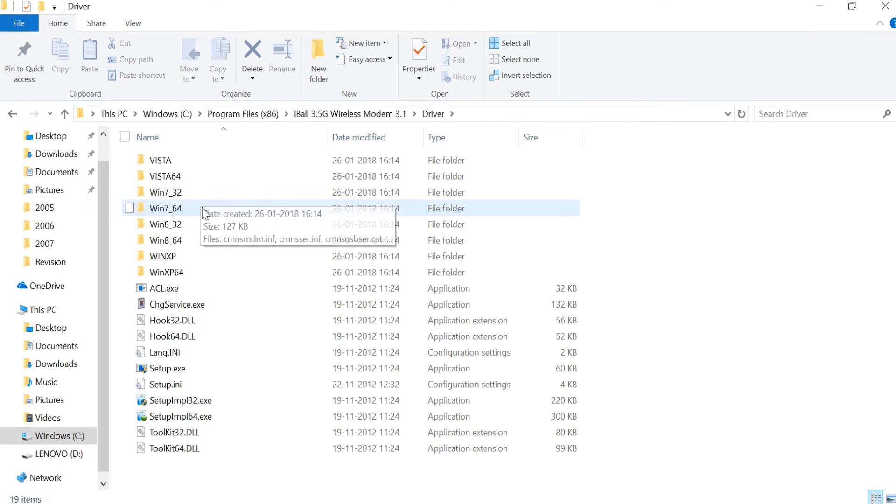
left_click(204, 239)
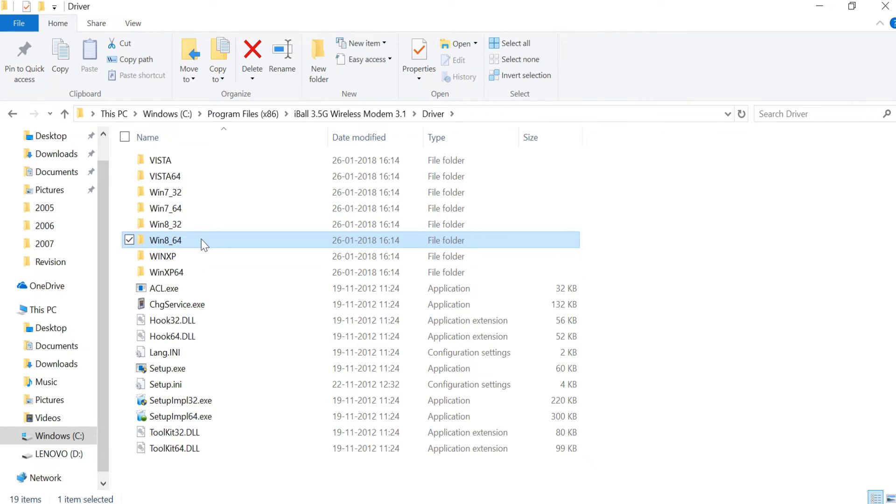
mouse_move(204, 244)
key("super+d")
- Check This PC's Properties shows 64-bit Windows 10, then restore the Driver folder window
left_click(18, 32)
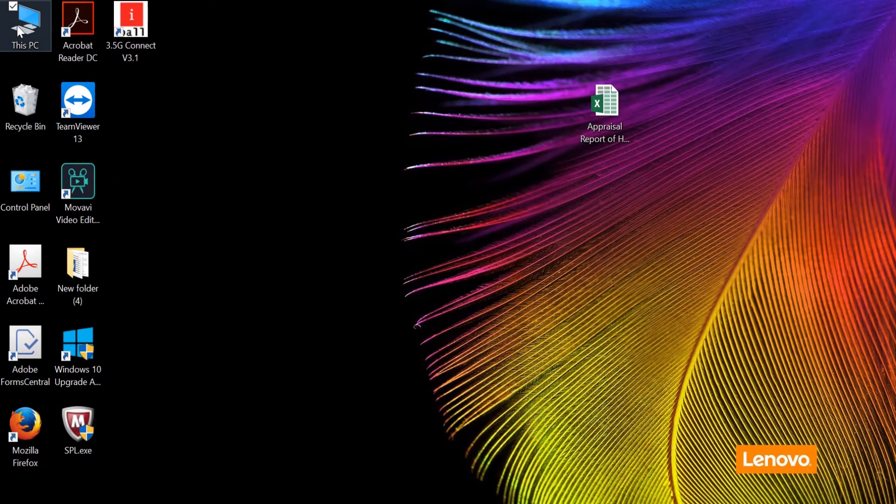
right_click(19, 32)
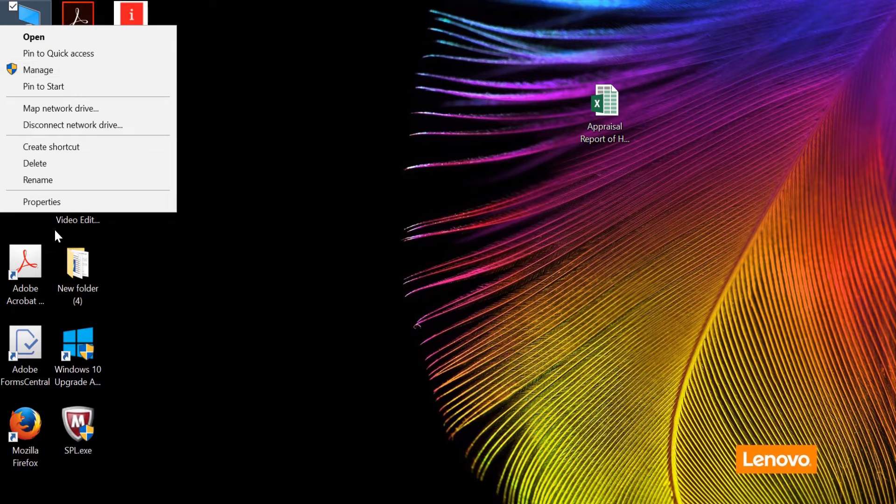
left_click(54, 201)
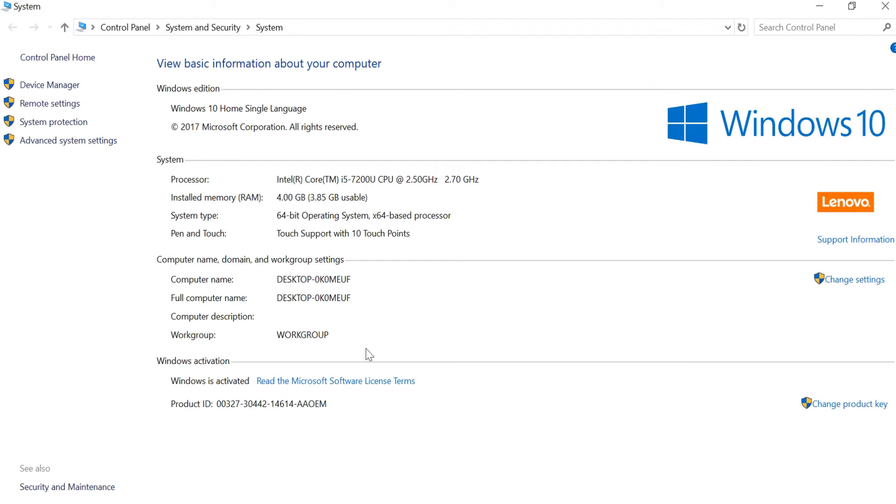
left_click(884, 6)
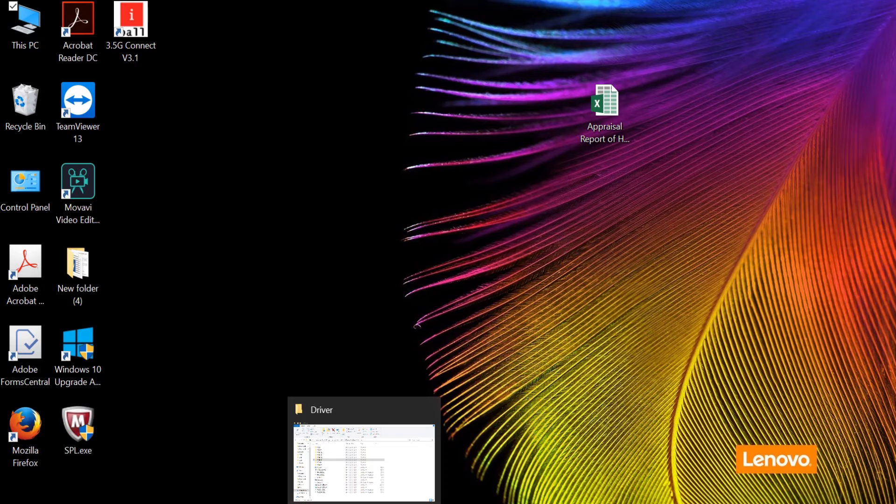
left_click(364, 501)
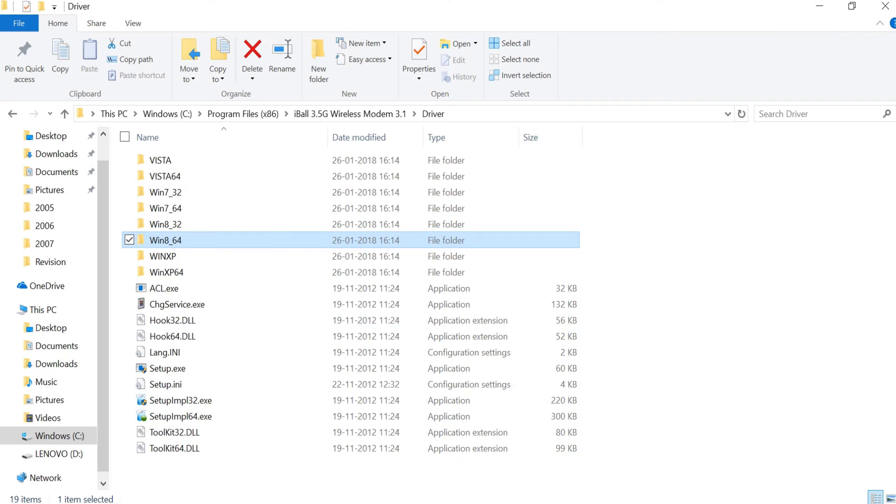
- Open Win8_64 and install the cmnsmdm.inf driver, dismissing the success message
double_click(223, 242)
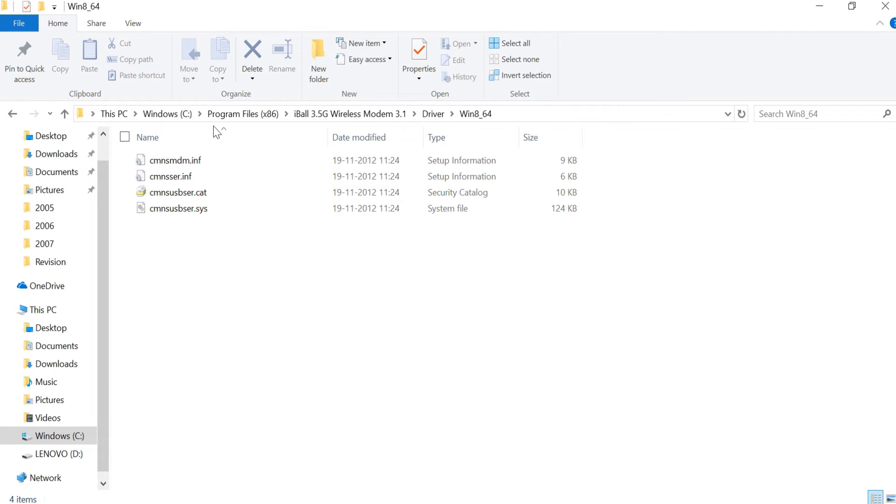
right_click(178, 163)
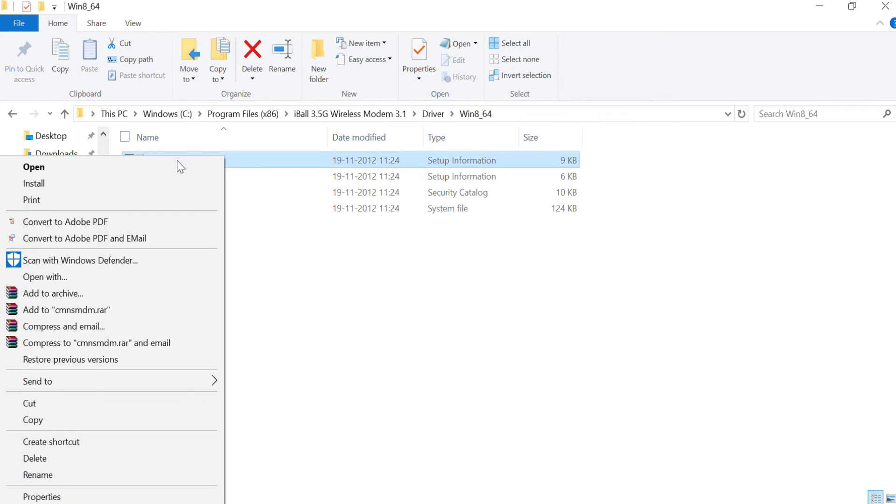
left_click(174, 182)
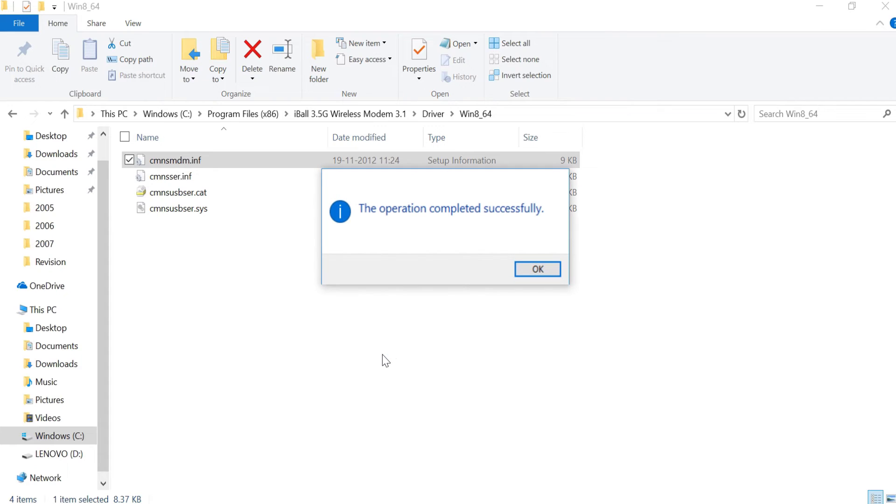
left_click(528, 271)
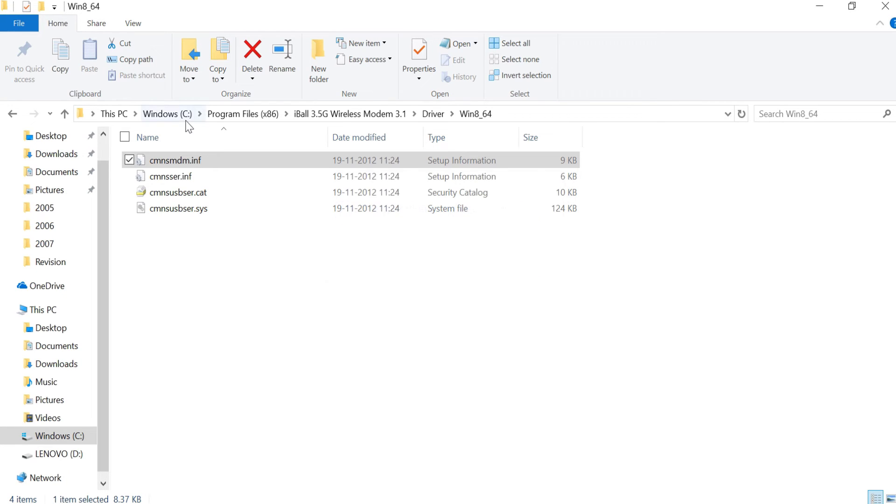
- Install the cmnsser.inf driver, dismiss the success message, and close the folder window
left_click(162, 178)
right_click(163, 182)
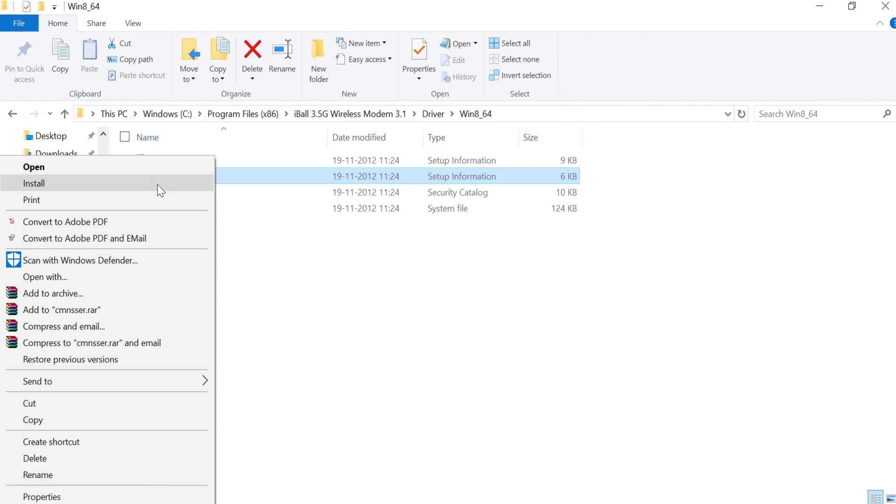
left_click(153, 184)
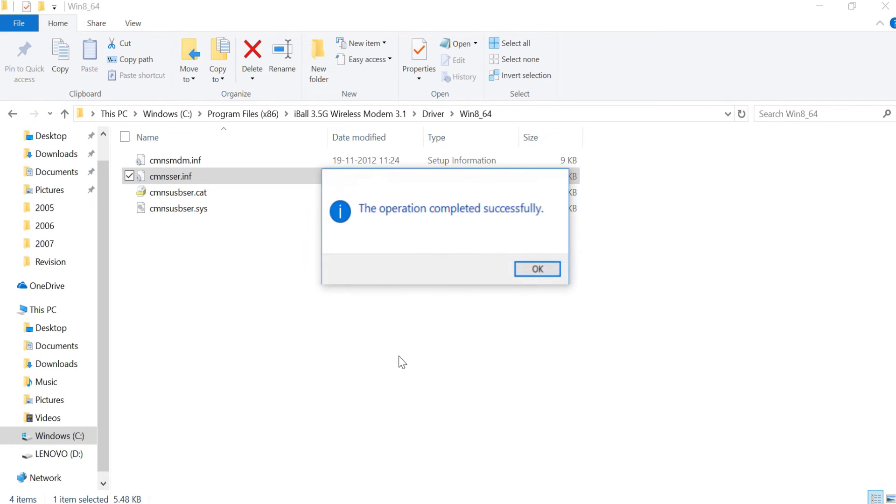
left_click(537, 270)
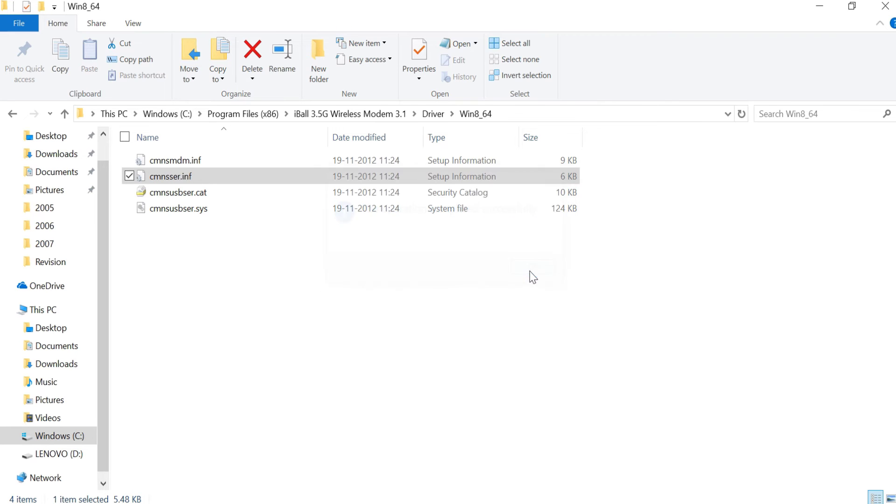
left_click(884, 9)
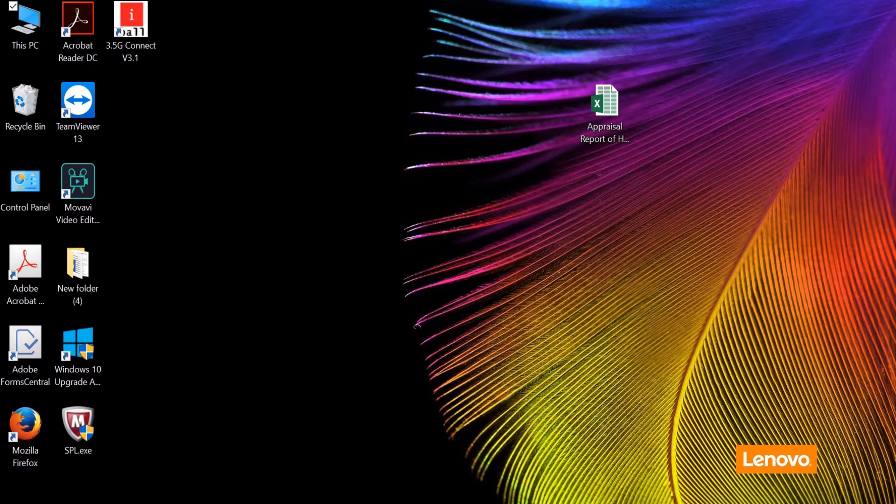
key("super+e")
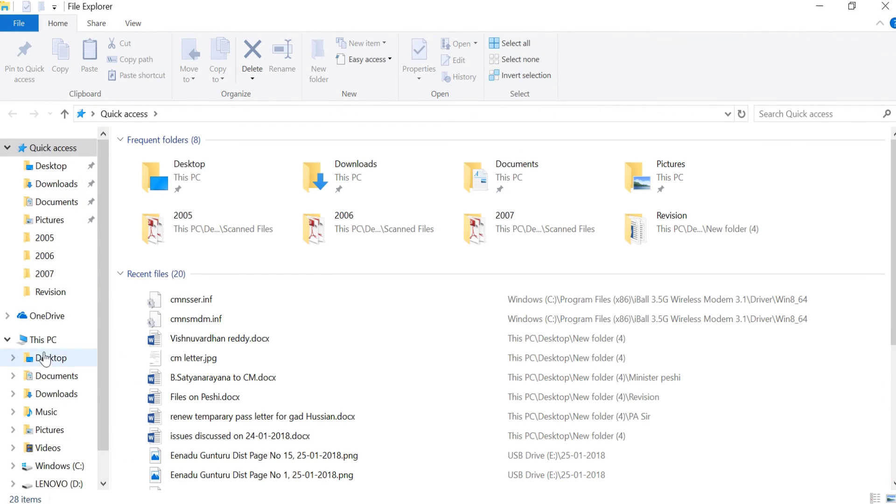
left_click(43, 341)
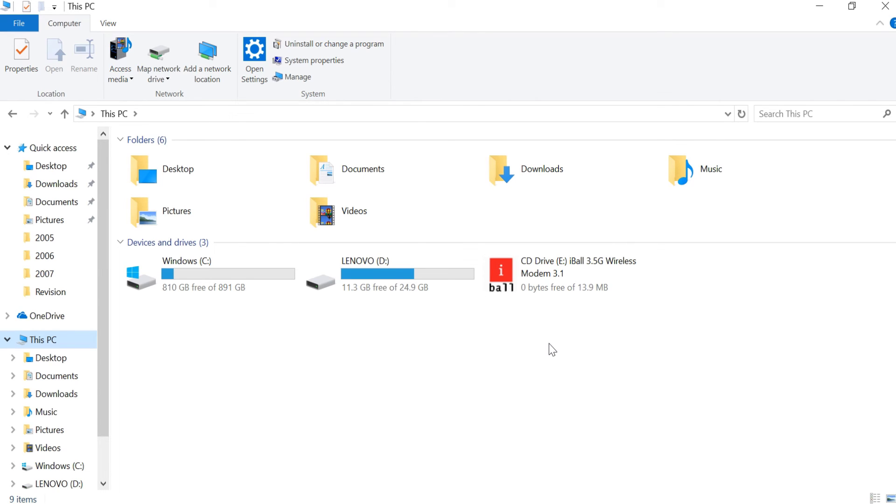
left_click(822, 6)
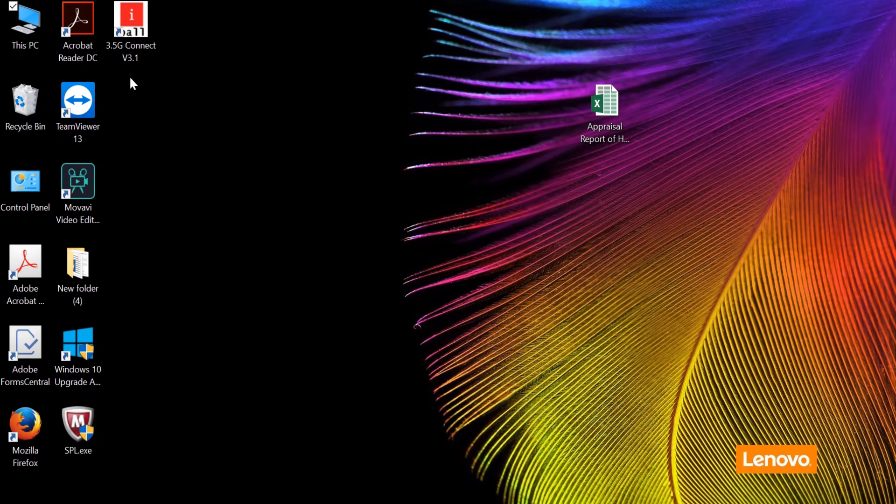
- Launch the 3.5G Connect V3.1 desktop shortcut and wait for the BSNL Andhra Pradesh profile
left_click(131, 53)
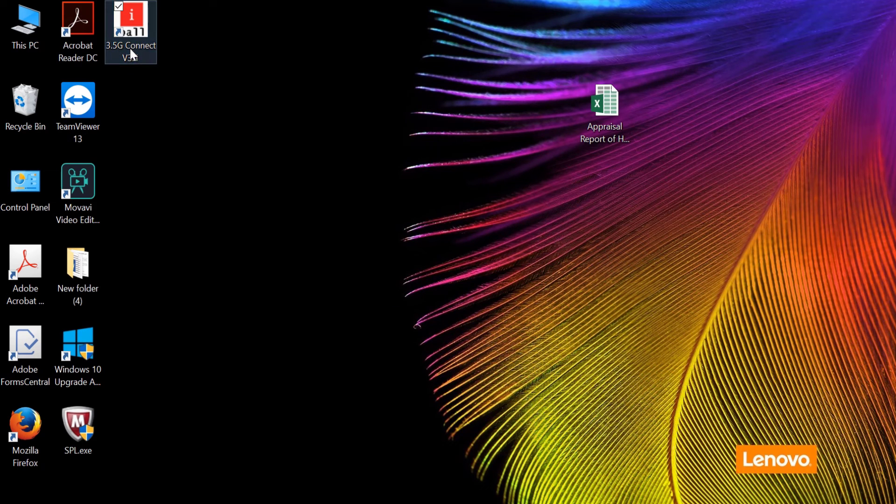
double_click(130, 50)
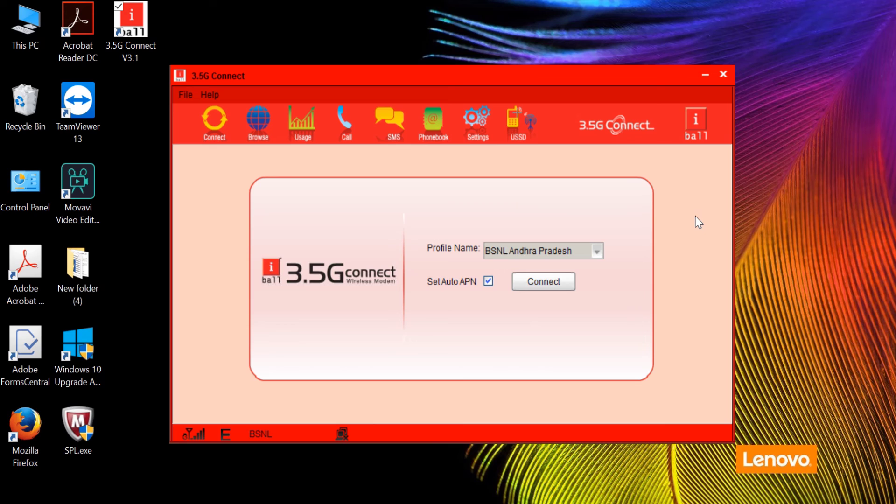
mouse_move(519, 10)
left_click(405, 36)
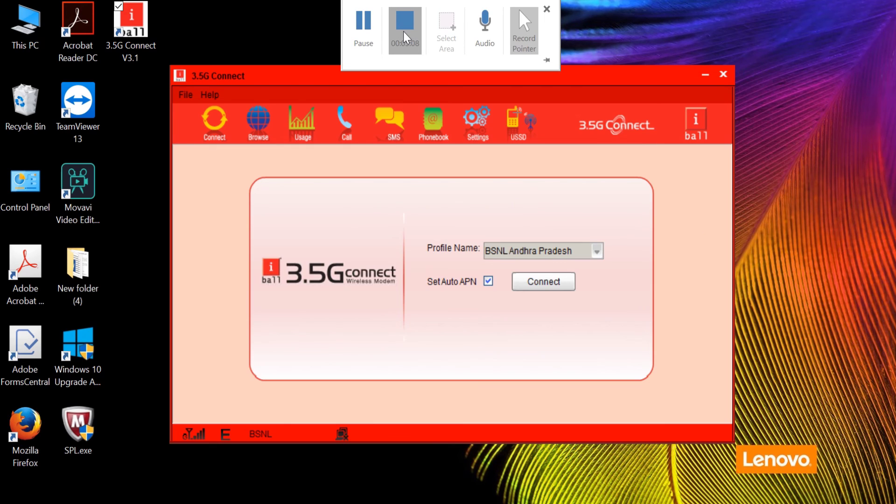